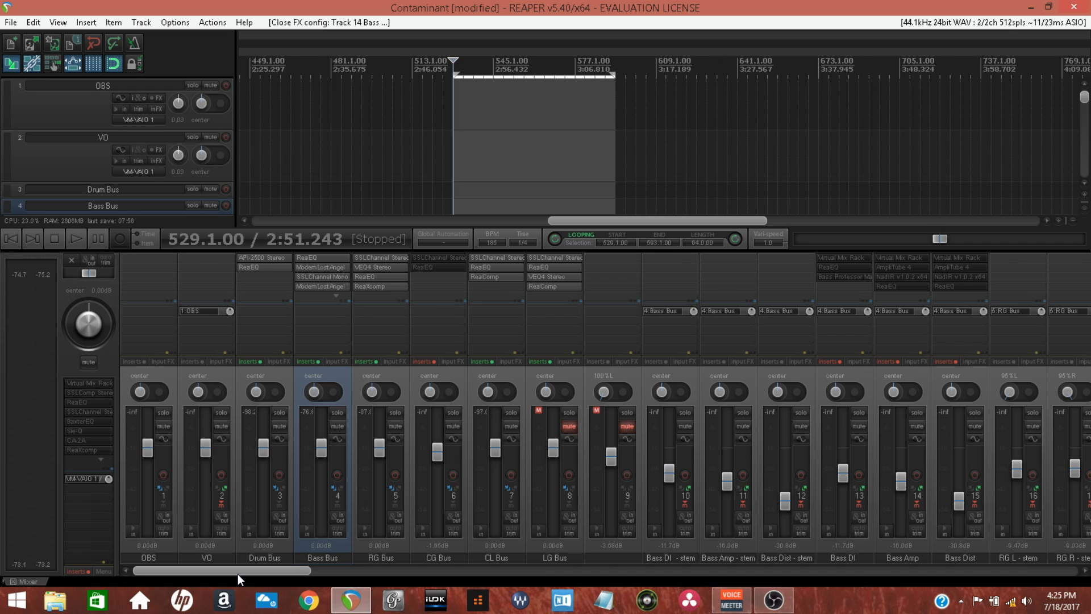
# - Bypass the effects on the Bass Bus, Drum Bus, RG Bus, CL Bus and LG Bus
pyautogui.click(319, 361)
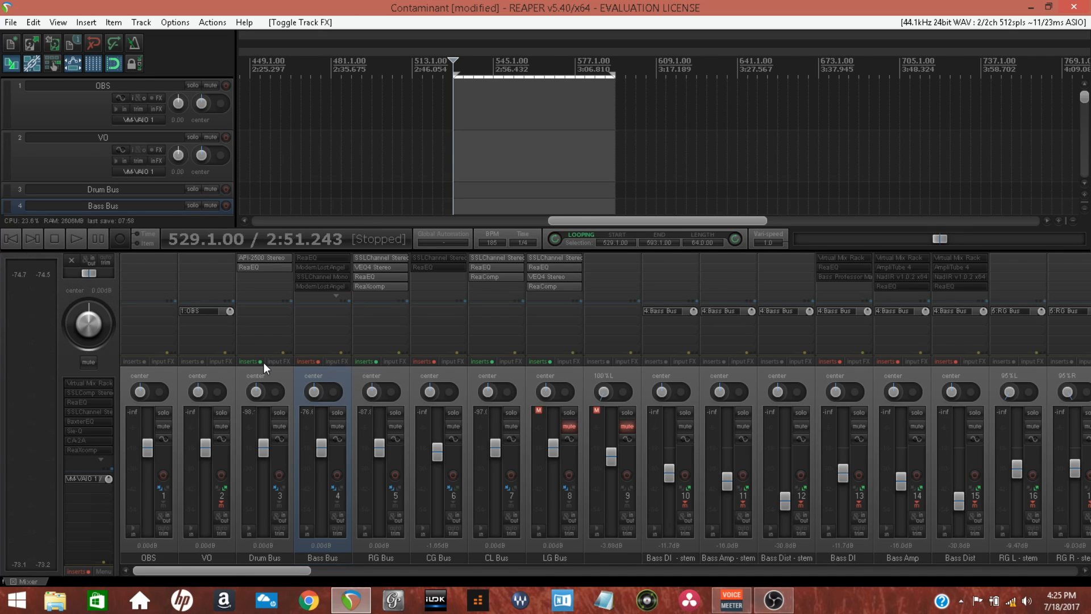
pyautogui.click(259, 361)
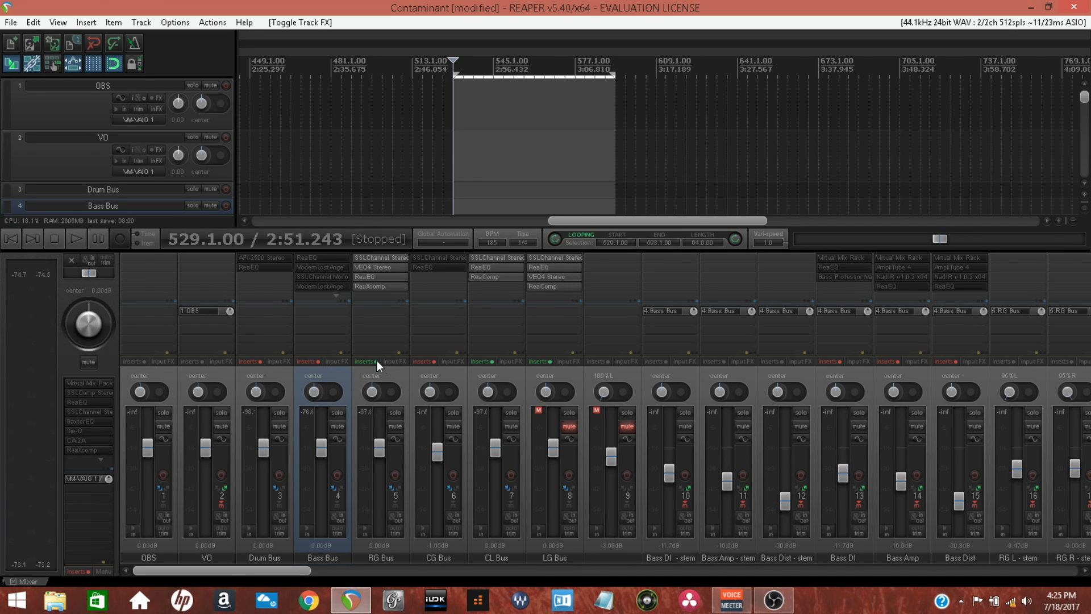
pyautogui.click(377, 360)
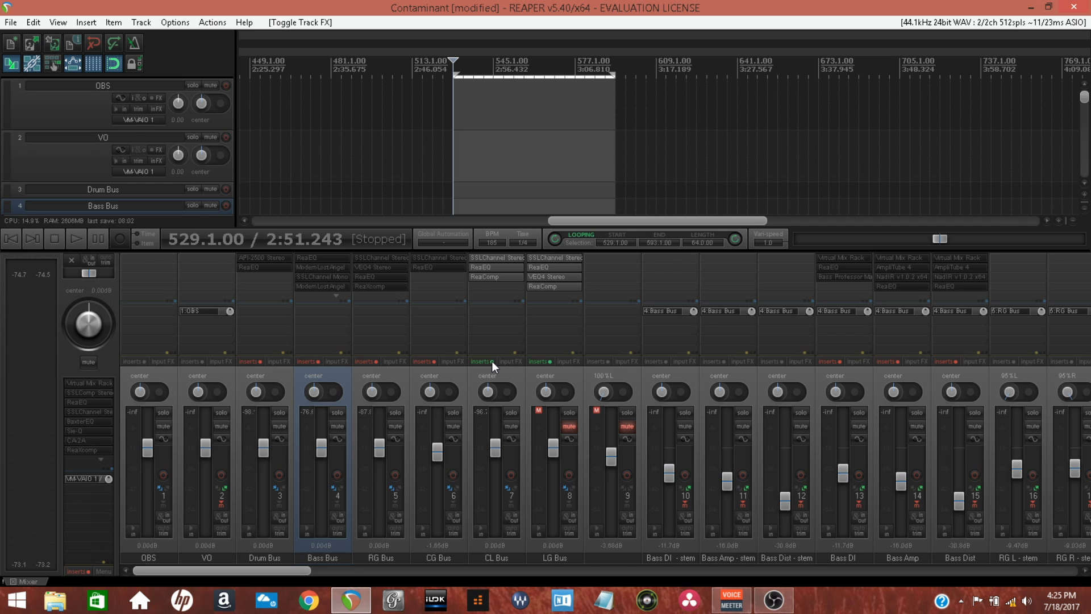
pyautogui.click(492, 361)
pyautogui.click(549, 361)
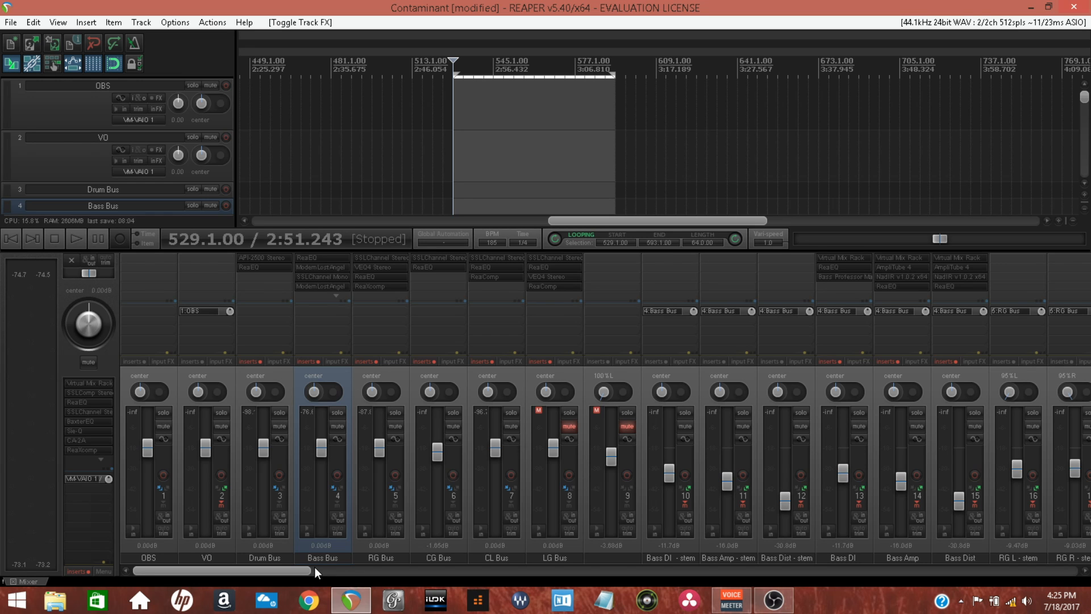
# - Mute the Bass DI, Bass Amp and Bass Dist stem tracks (10, 11 and 12) in the mixer
pyautogui.scroll(-4, 315, 567)
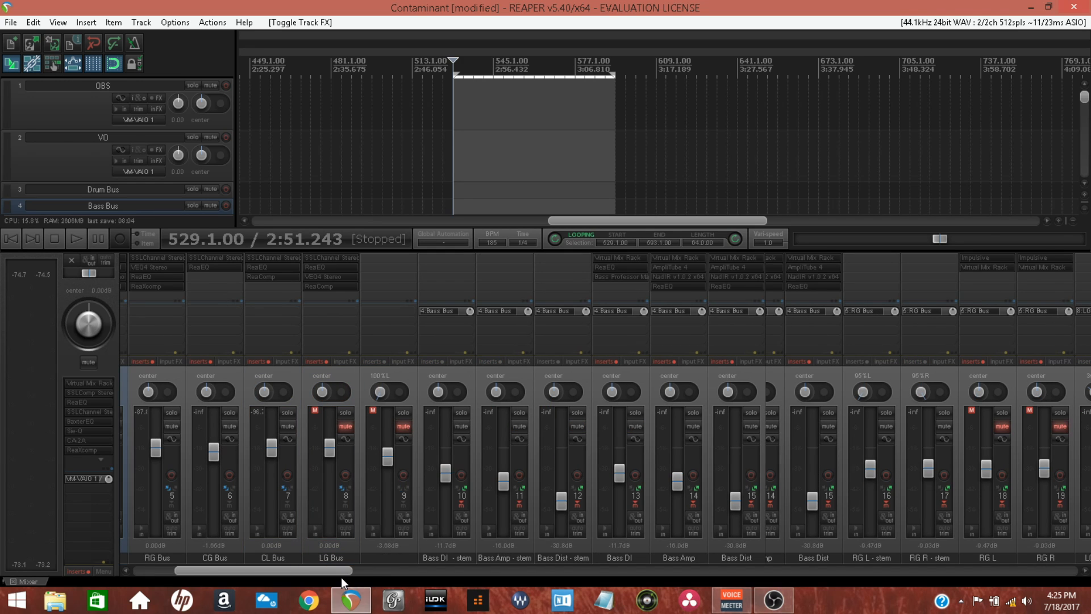
pyautogui.scroll(-3, 341, 577)
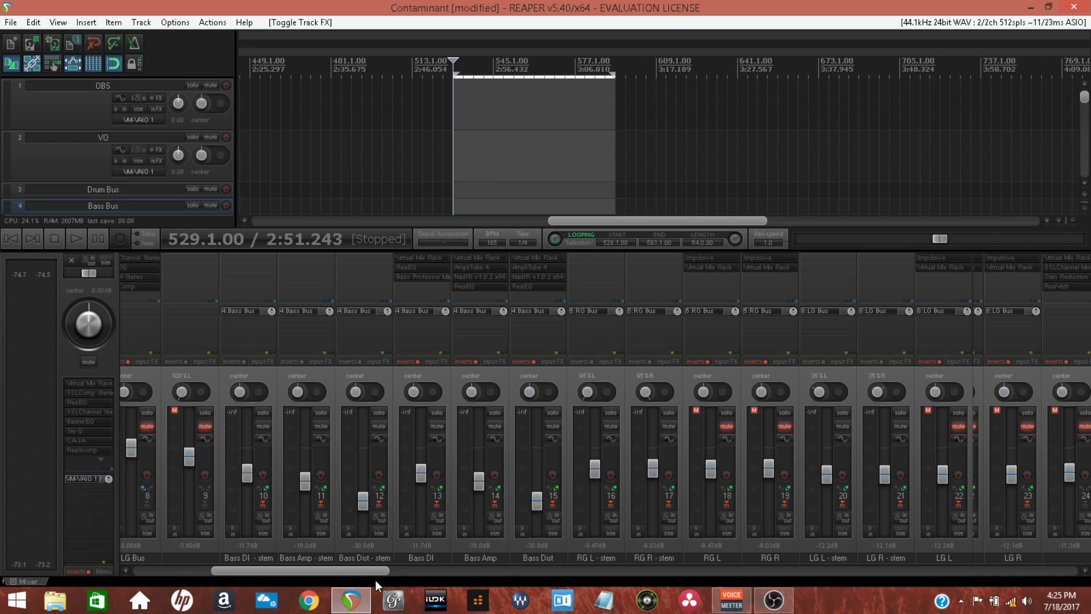
pyautogui.moveTo(375, 580); pyautogui.dragTo(376, 579)
pyautogui.click(256, 426)
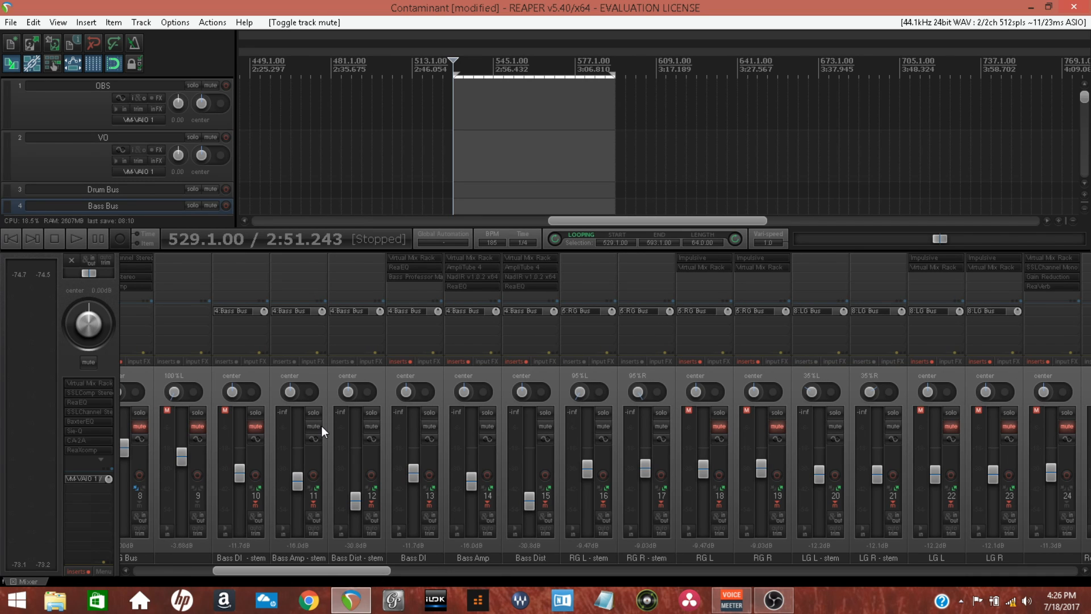
pyautogui.moveTo(322, 425); pyautogui.dragTo(384, 433)
pyautogui.click(435, 374)
pyautogui.click(486, 376)
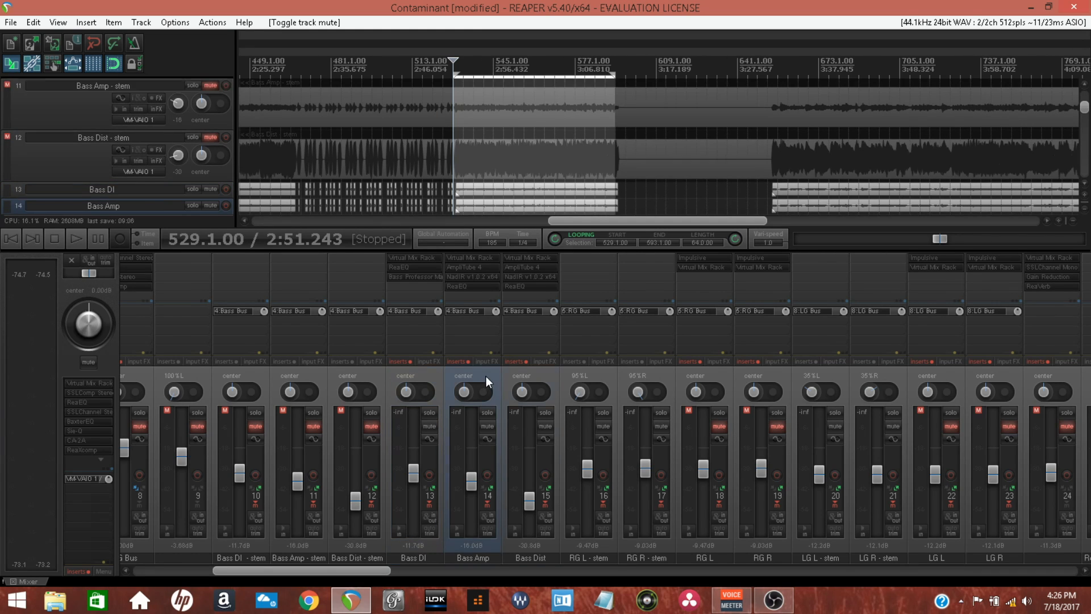
pyautogui.click(510, 374)
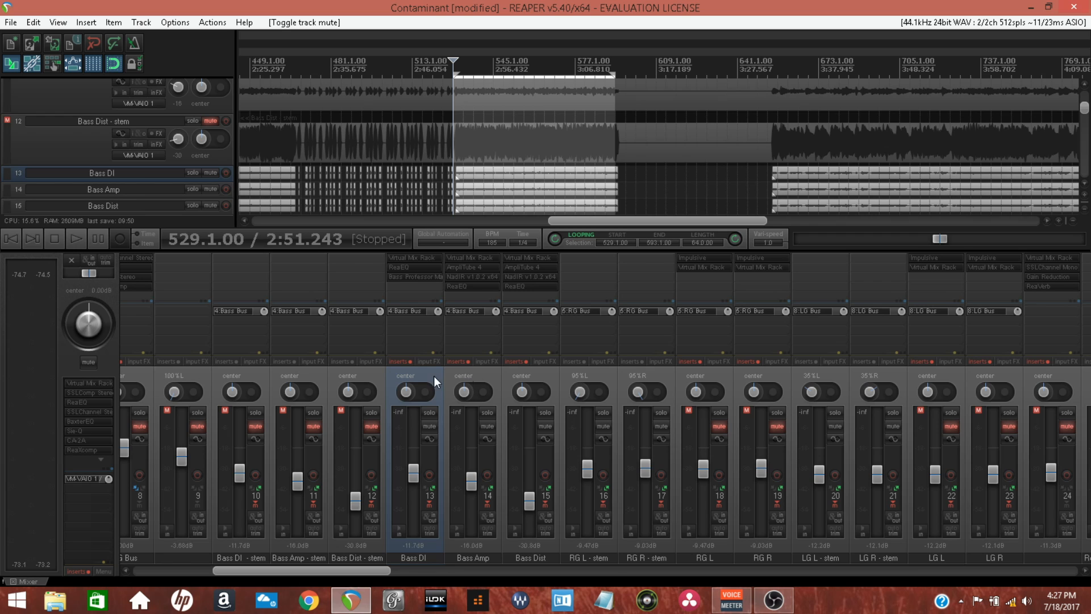
# - Solo track 13, Bass DI, and listen to the looped section with its effects bypassed
pyautogui.click(429, 412)
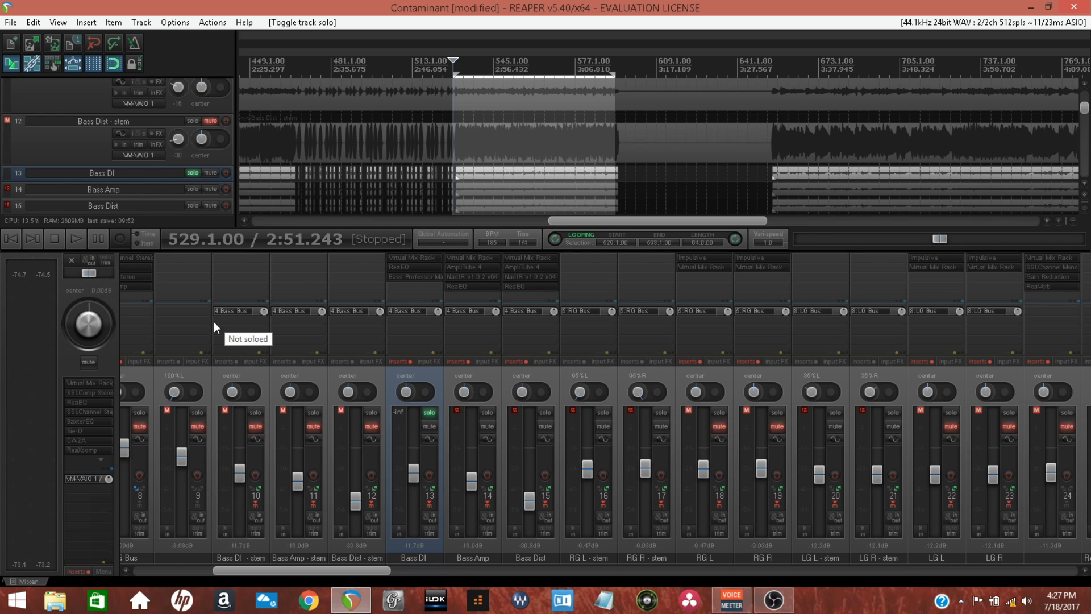
pyautogui.click(78, 239)
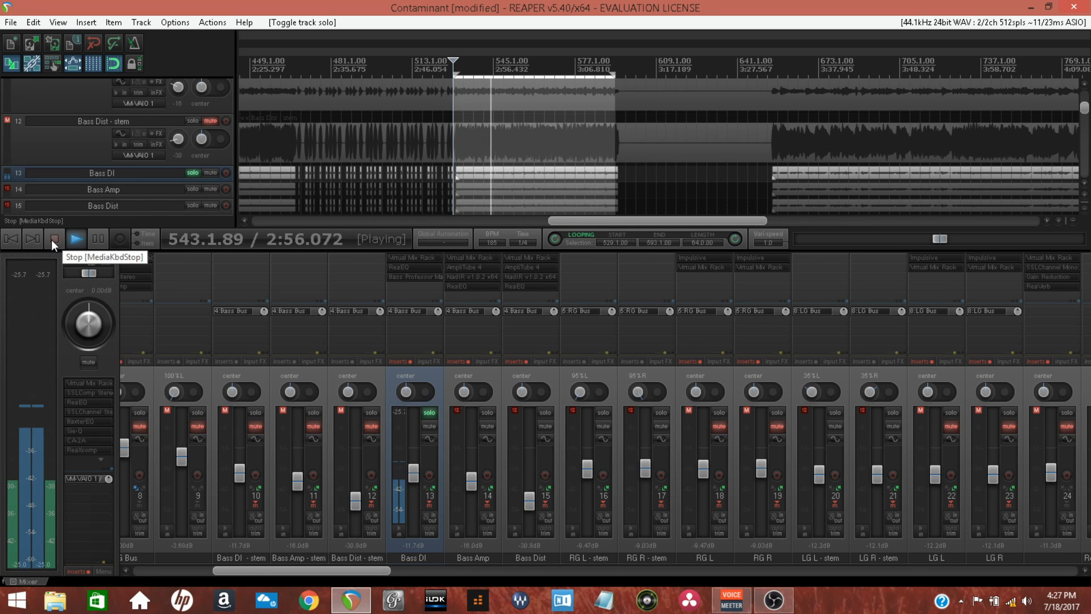
pyautogui.click(52, 240)
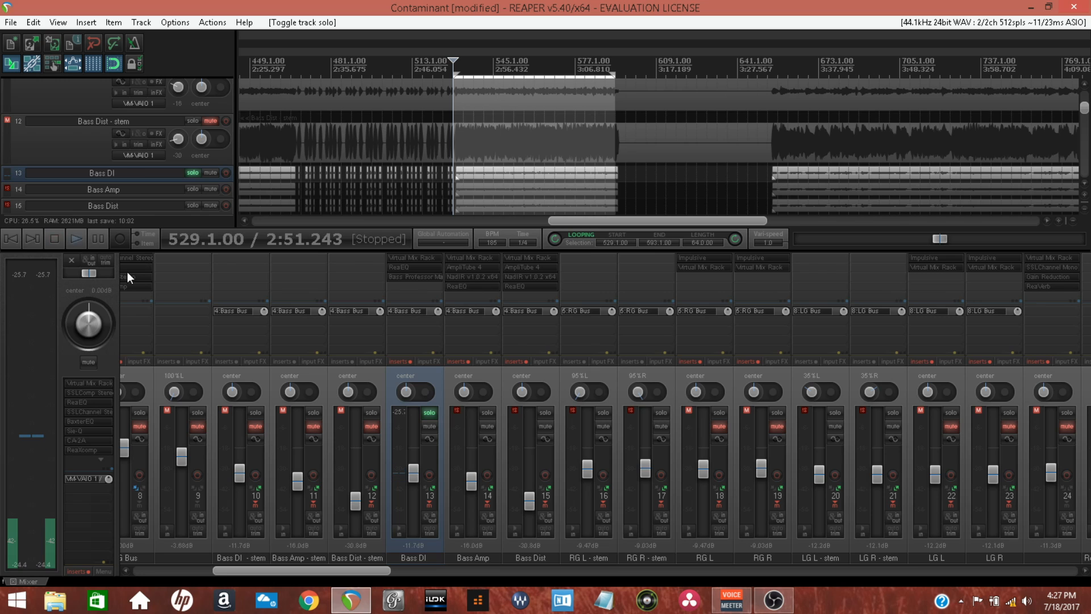
# - Enable the Bass DI track's effects and play the looped section again to hear the processed sound
pyautogui.click(410, 361)
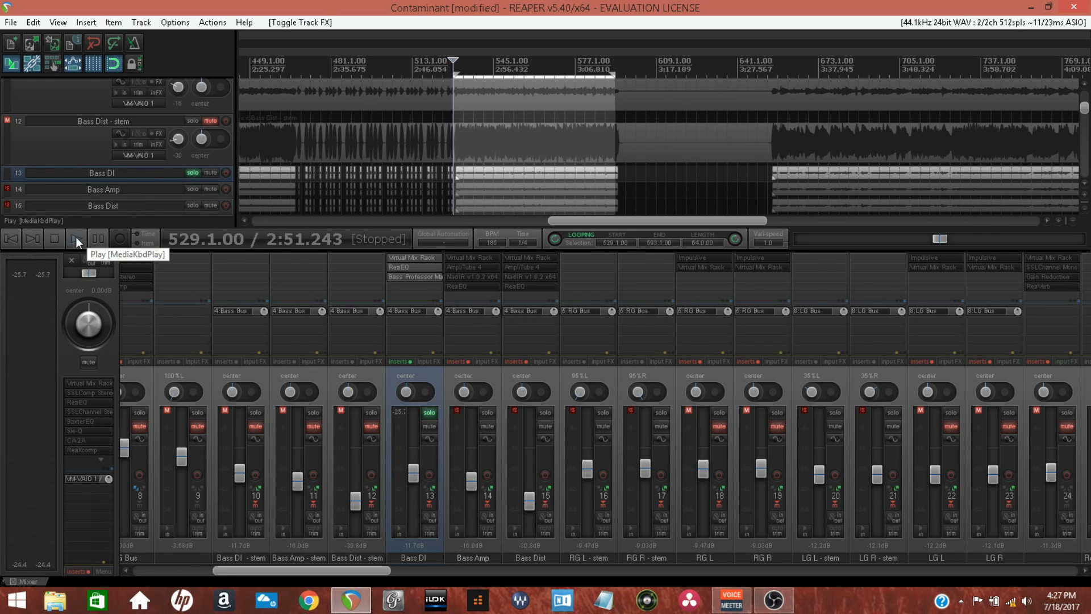
pyautogui.click(76, 237)
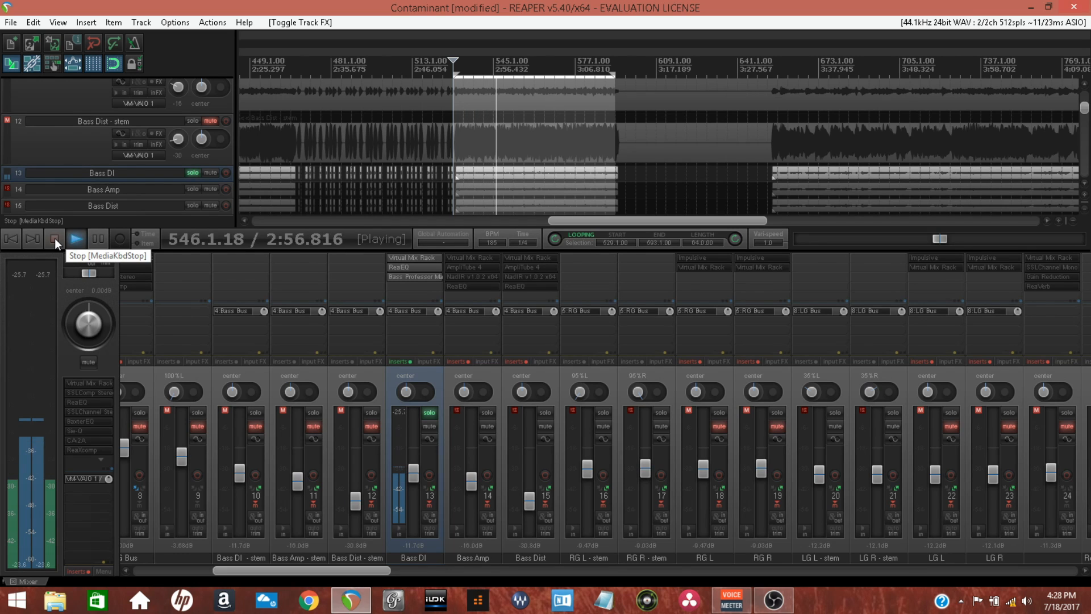
pyautogui.click(55, 238)
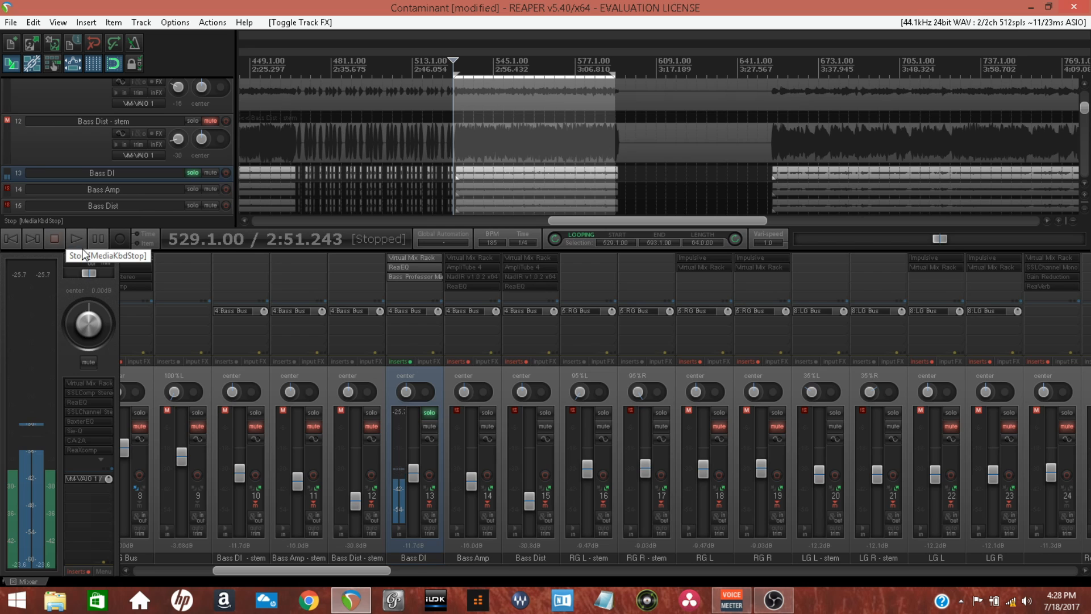
# - Examine the Bass DI track's Virtual Mix Rack channel and the high-pass and low-pass bands of its ReaEQ
pyautogui.click(421, 256)
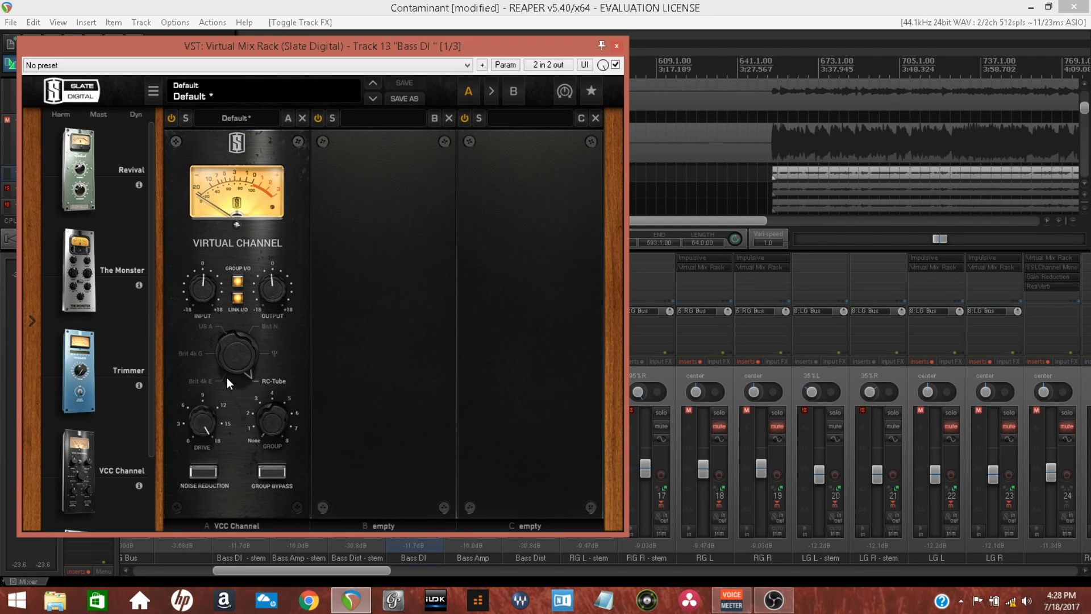
pyautogui.click(617, 45)
pyautogui.click(421, 268)
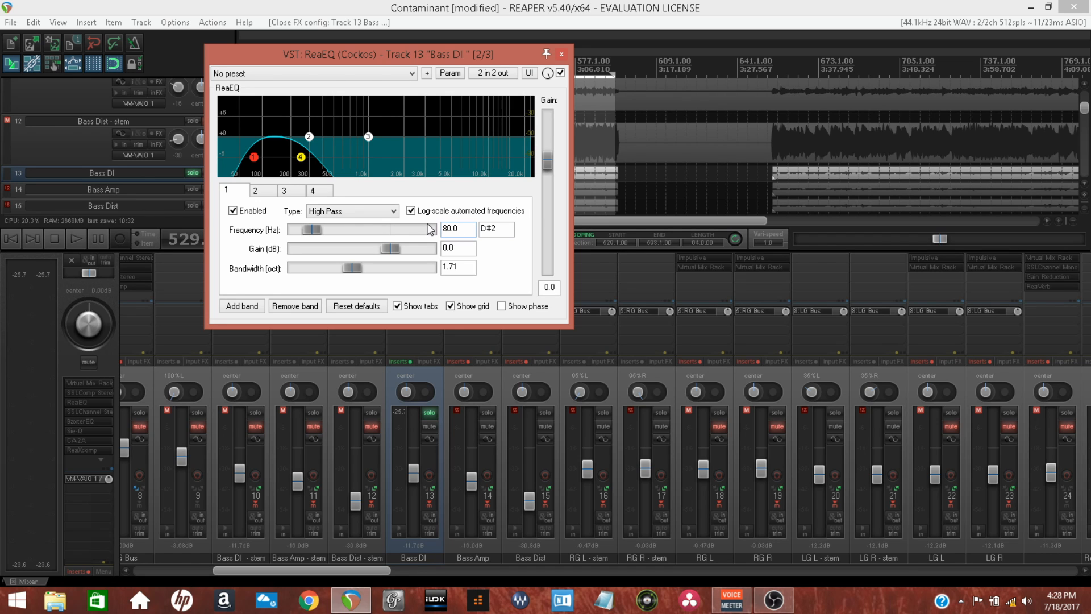
pyautogui.click(318, 190)
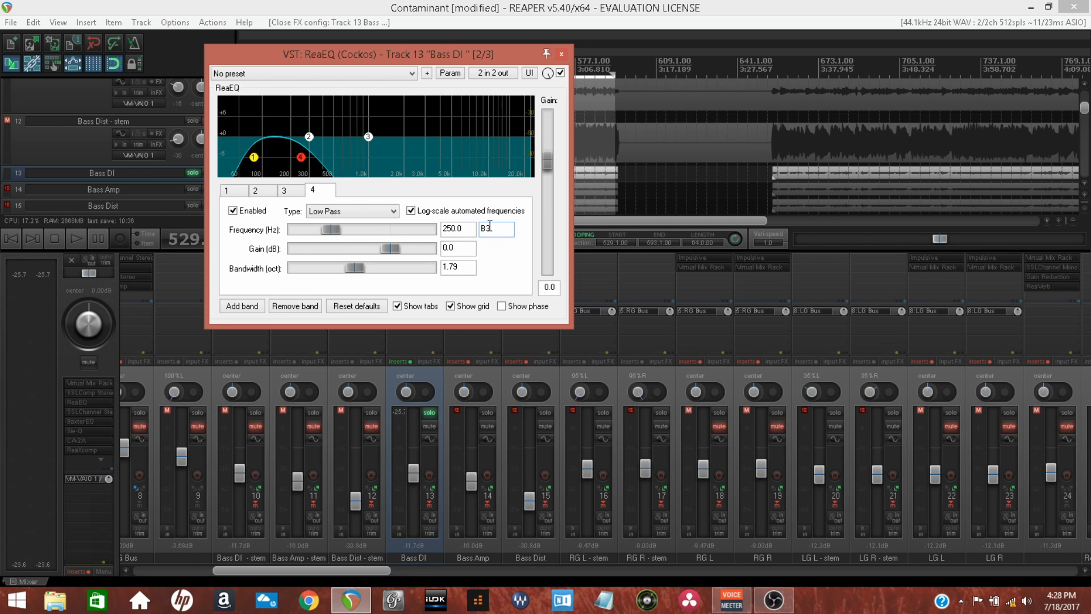
pyautogui.click(561, 54)
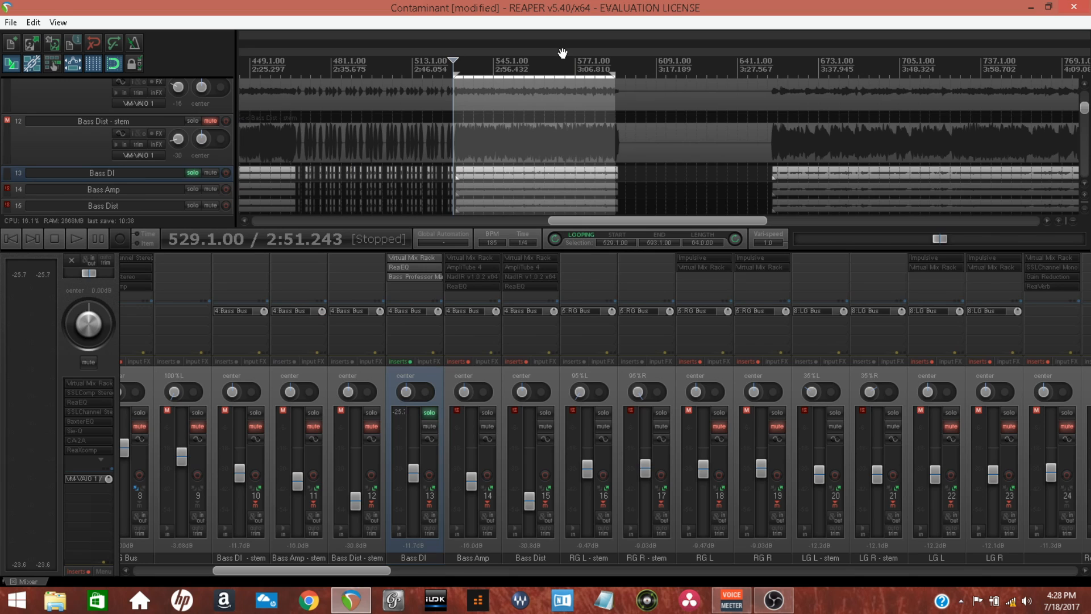
# - Audition Bass Professor Mark II on the Bass DI track during playback, raising Profess to 10.00 and lowering it back
pyautogui.click(415, 277)
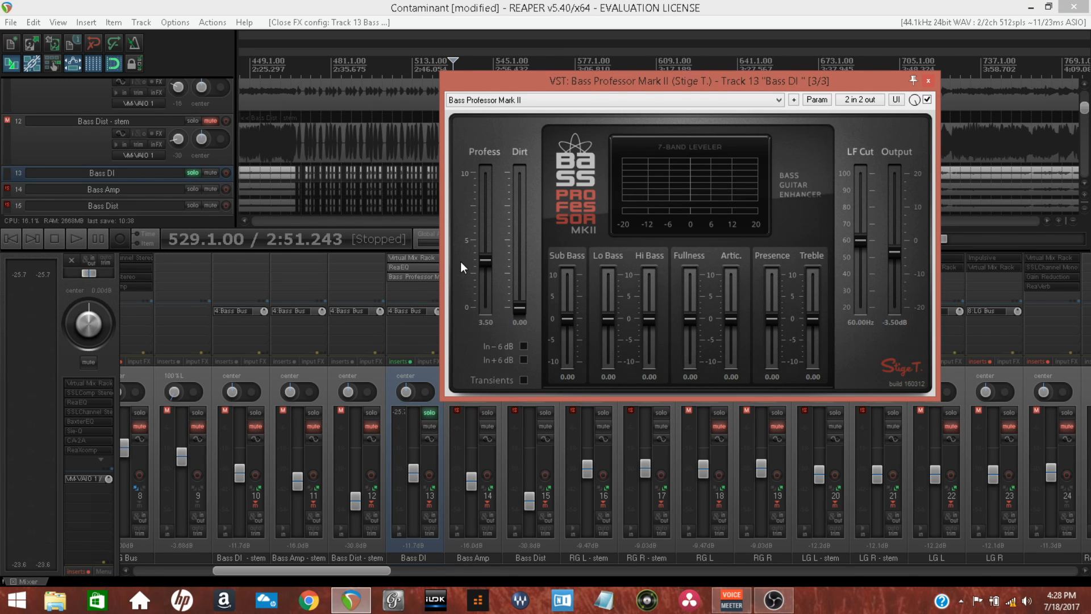
pyautogui.press('space')
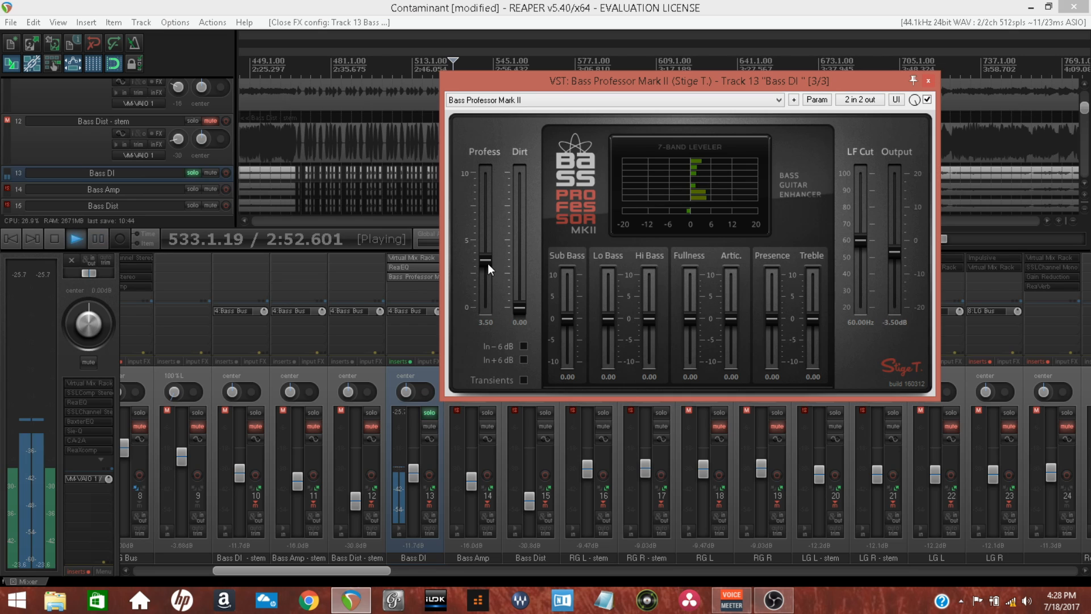
pyautogui.moveTo(488, 263); pyautogui.dragTo(485, 163)
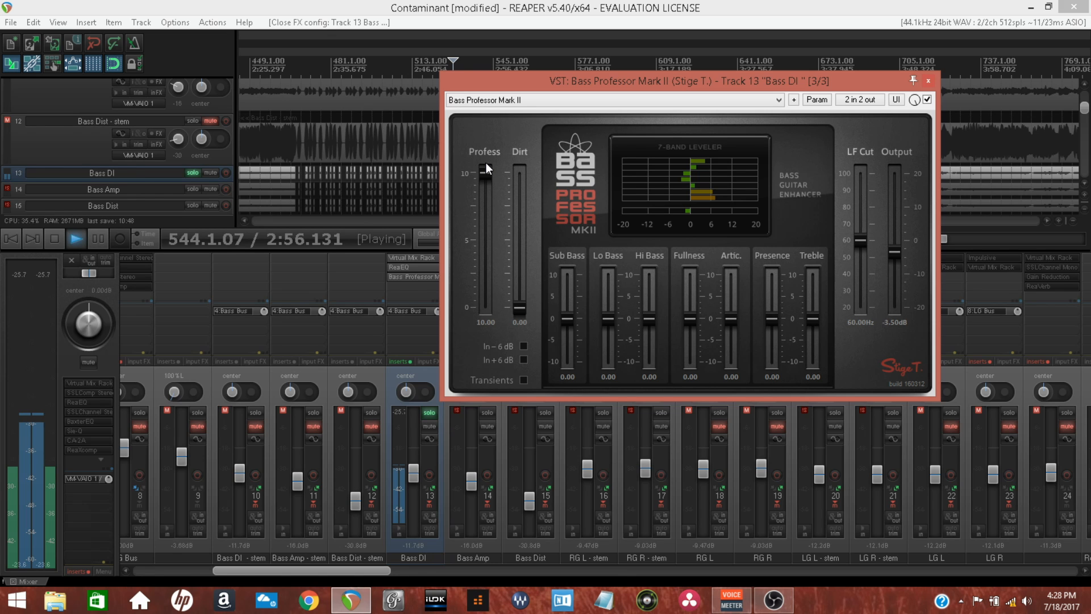
pyautogui.moveTo(486, 163); pyautogui.dragTo(486, 267)
pyautogui.click(928, 80)
pyautogui.click(56, 239)
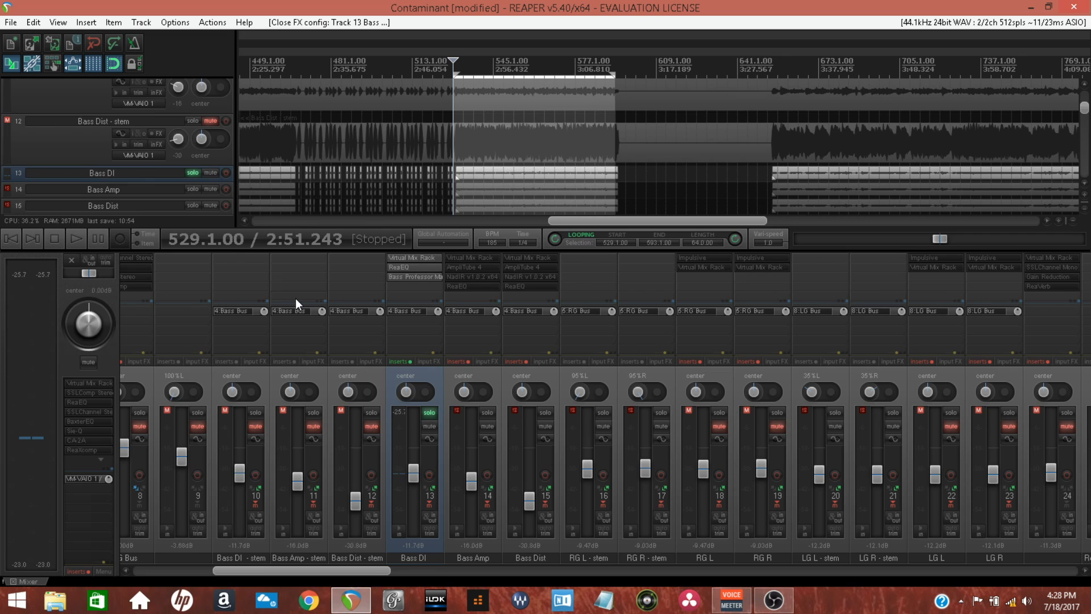
# - Unsolo Bass DI, enable the Bass Amp track's effects, and play the looped section with Bass Amp soloed
pyautogui.click(432, 412)
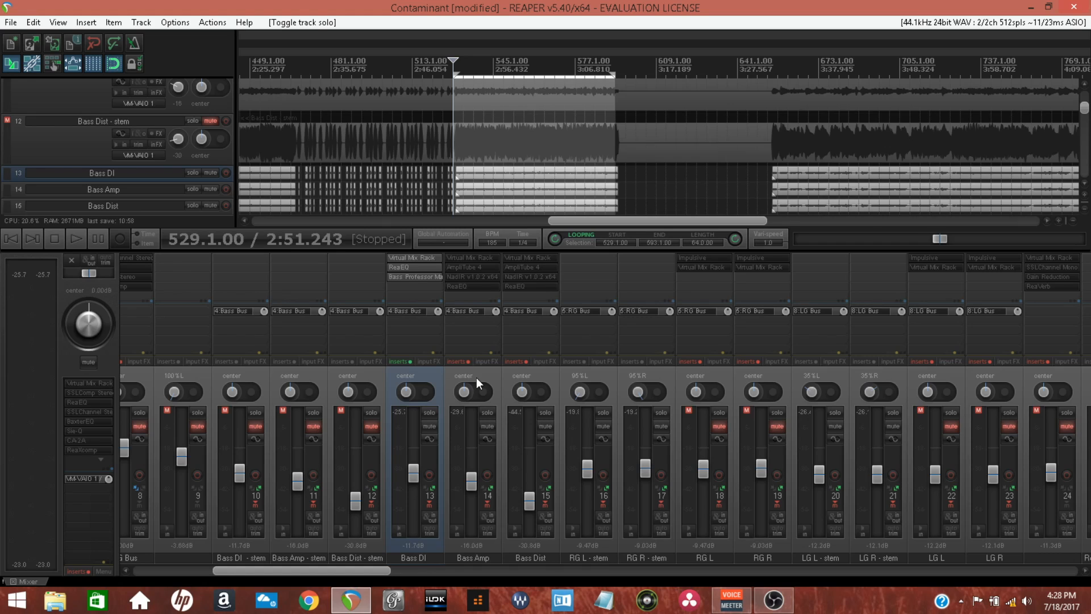
pyautogui.click(468, 362)
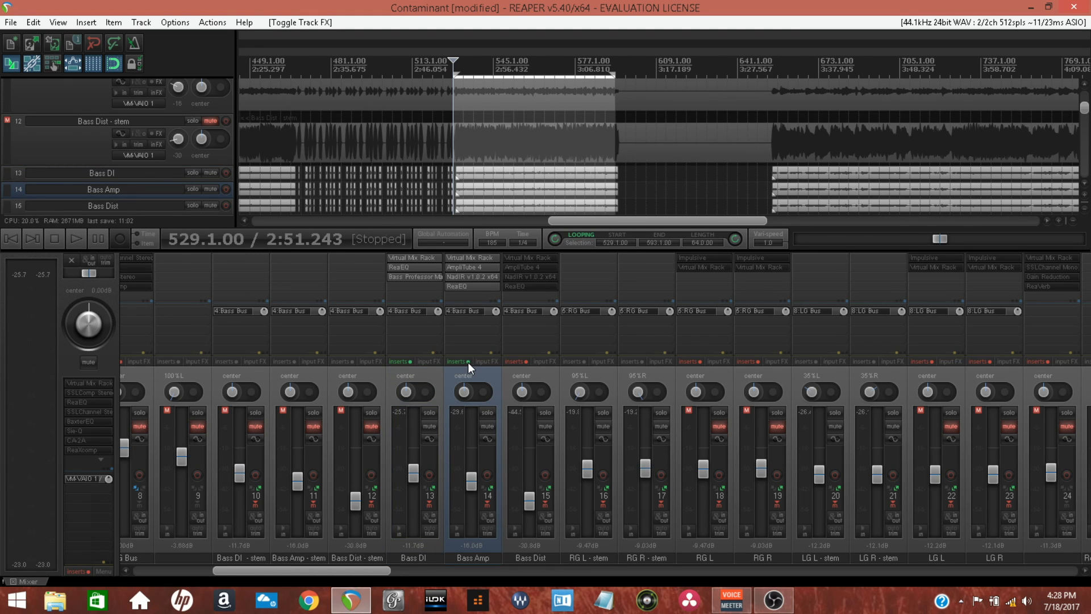
pyautogui.click(76, 239)
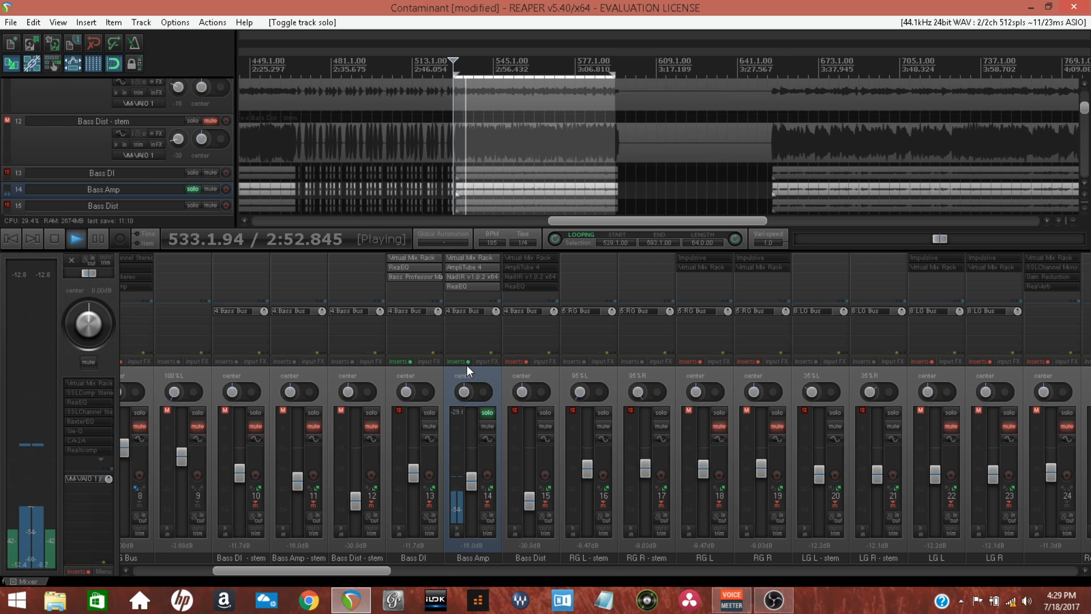
# - Examine the SVT-4 PRO amp in the Bass Amp track's AmpliTube 4 while listening, including its Ultra Lo switch
pyautogui.click(473, 264)
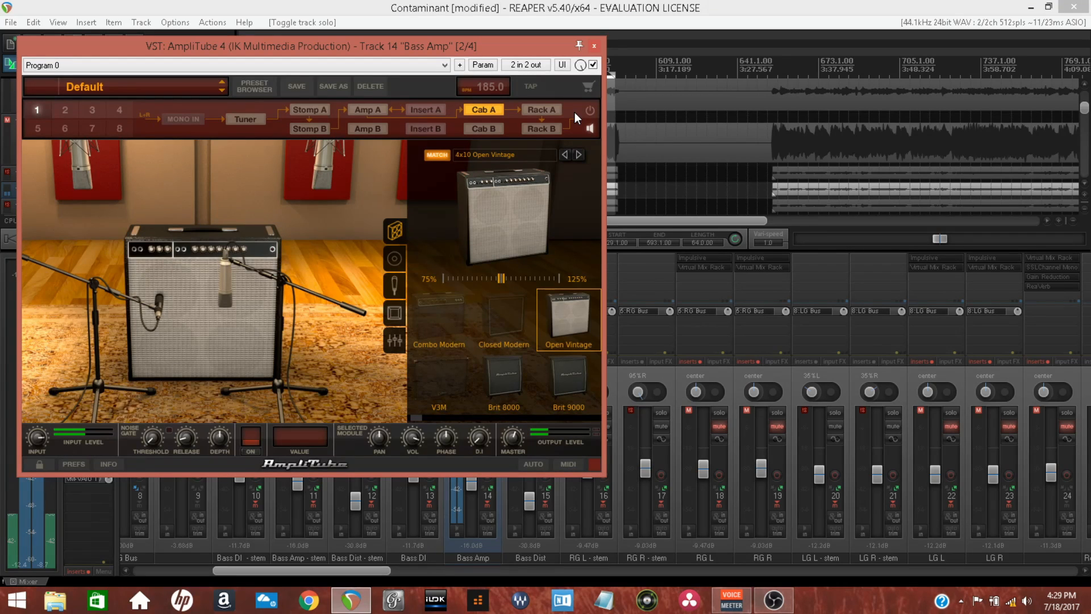
pyautogui.click(367, 110)
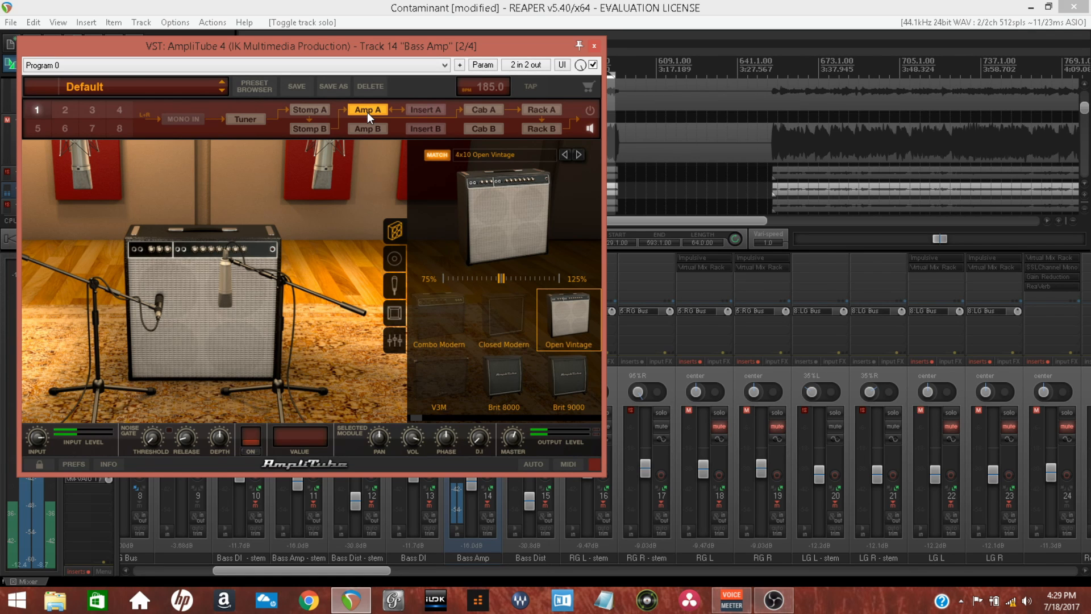
pyautogui.click(367, 111)
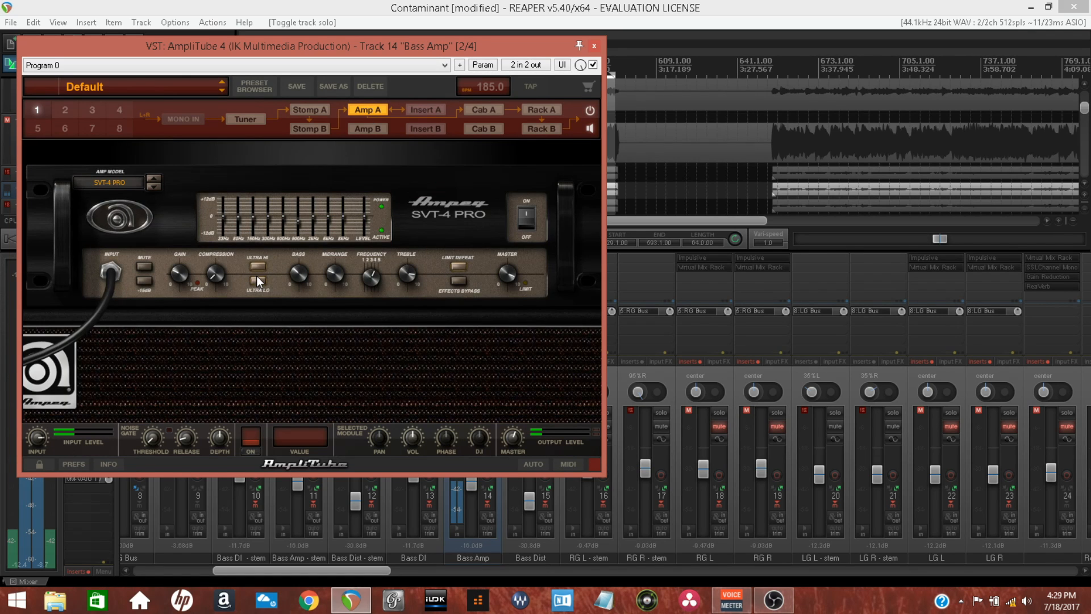
pyautogui.click(258, 279)
pyautogui.press('space')
pyautogui.press('Escape')
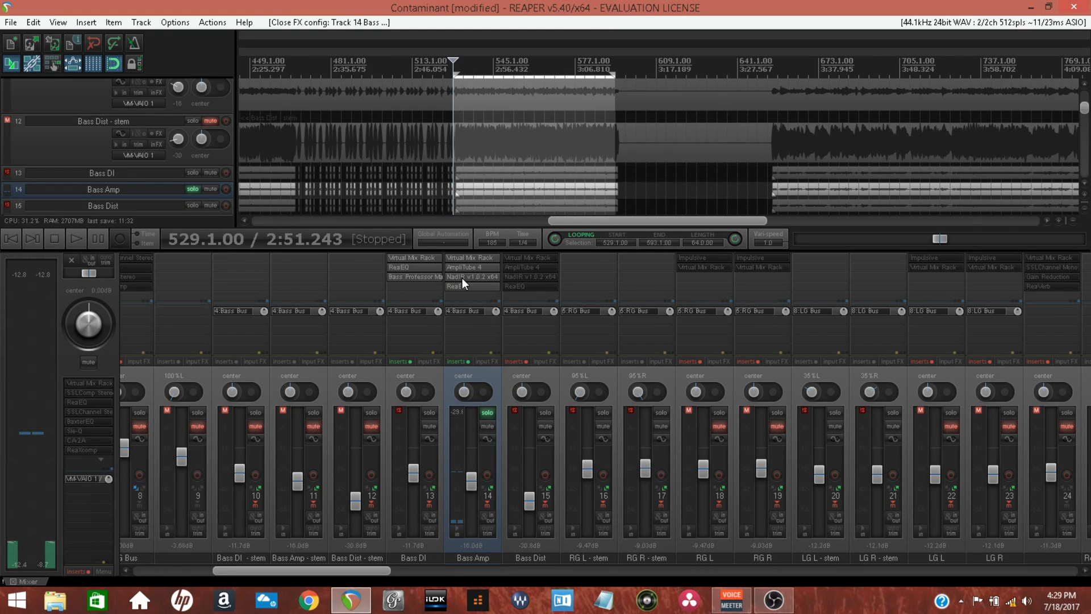
# - Review the cabinet impulse in the Bass Amp track's NadIR and the high-pass and low-pass bands of its ReaEQ
pyautogui.click(462, 278)
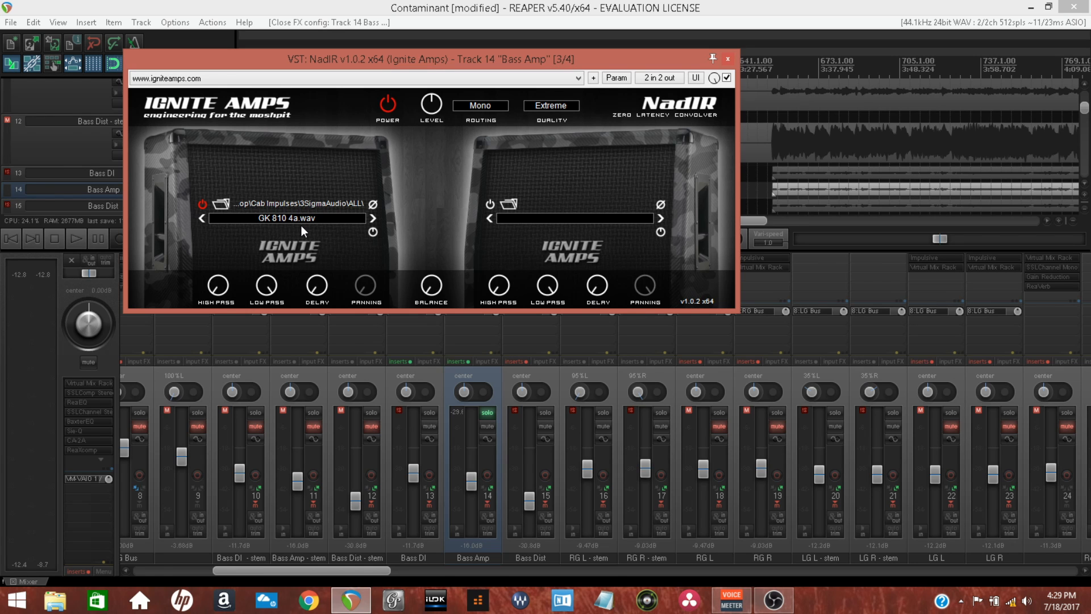
pyautogui.click(728, 59)
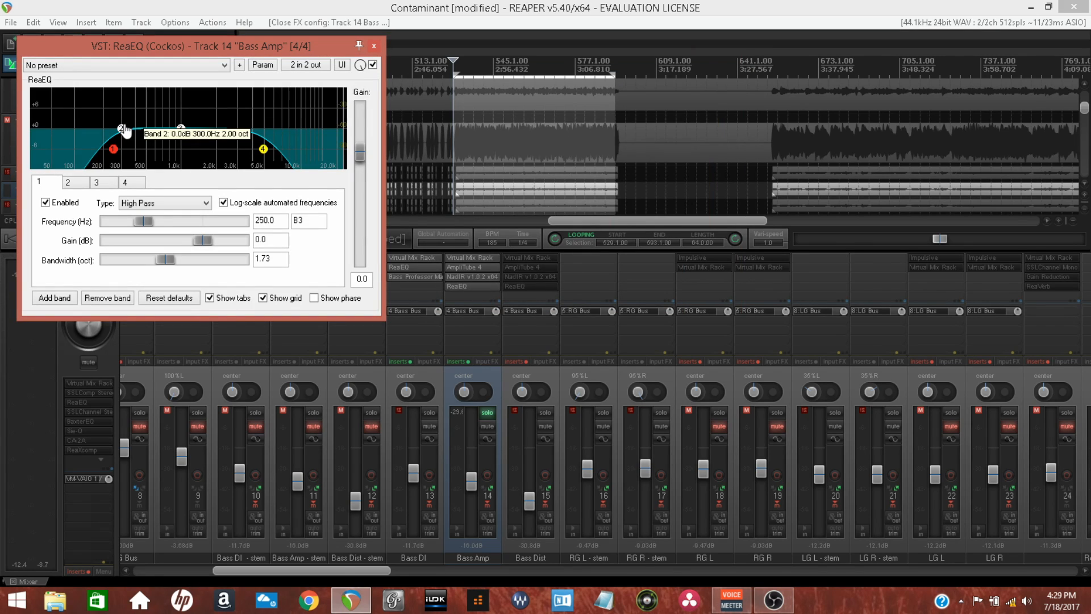
pyautogui.click(136, 186)
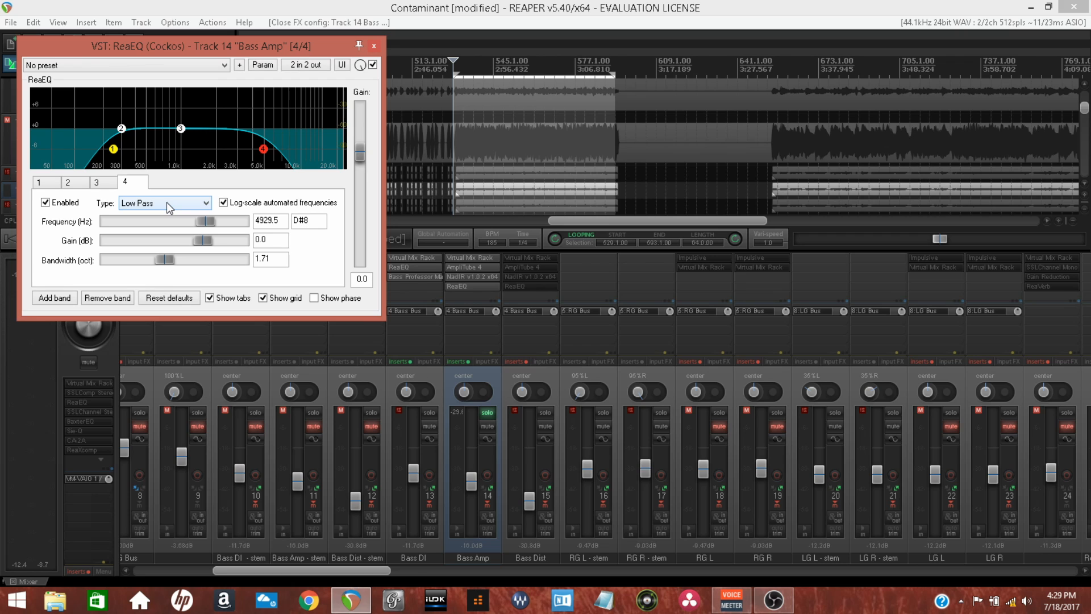
# - Enable the Bass Dist track's effects and inspect the Diode Overdrive pedal in its AmpliTube 4
pyautogui.click(467, 235)
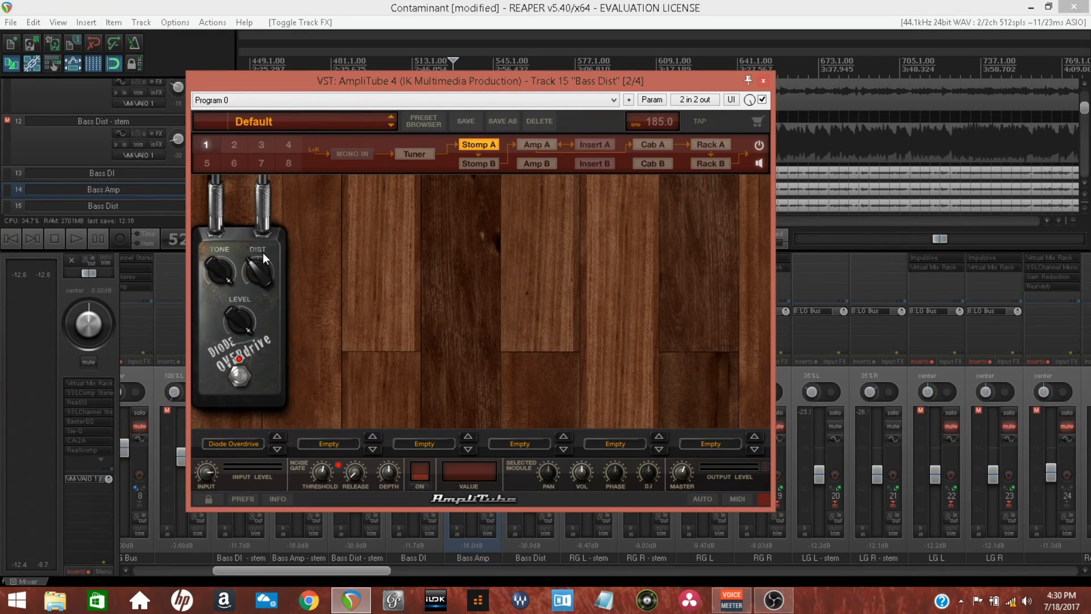
pyautogui.click(225, 261)
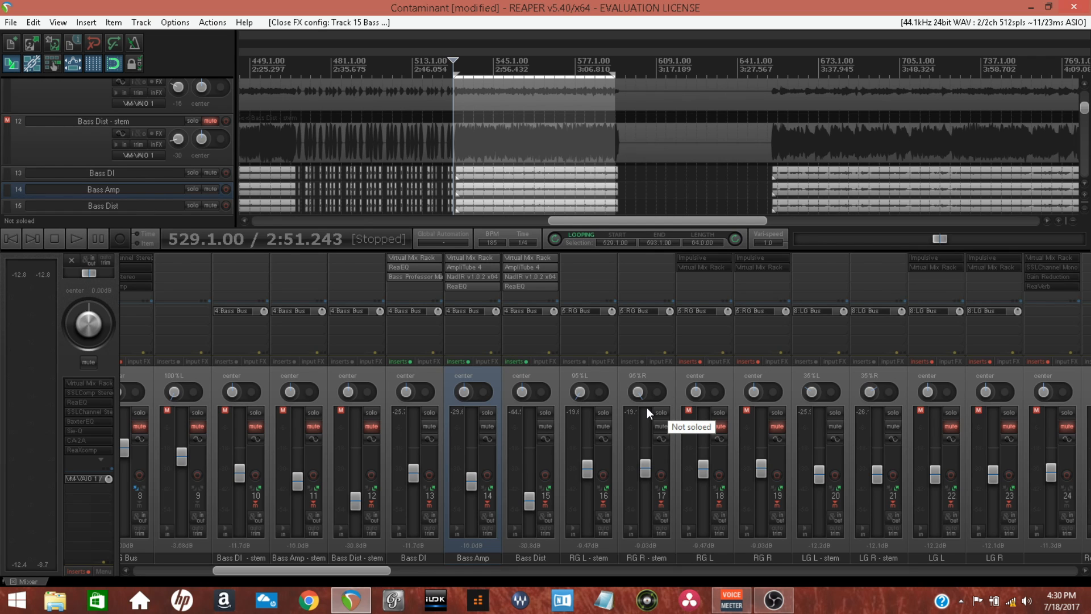
# - Solo Bass DI, Bass Amp and Bass Dist, play the looped section, and toggle Bass Dist's solo to compare the blend
pyautogui.click(429, 412)
pyautogui.press('space')
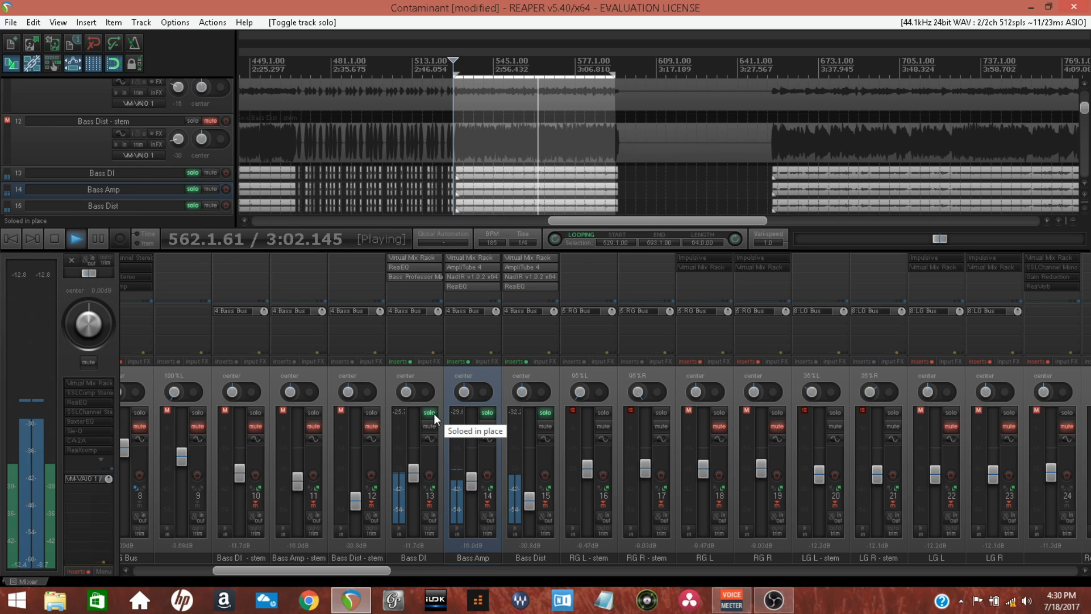
pyautogui.click(544, 412)
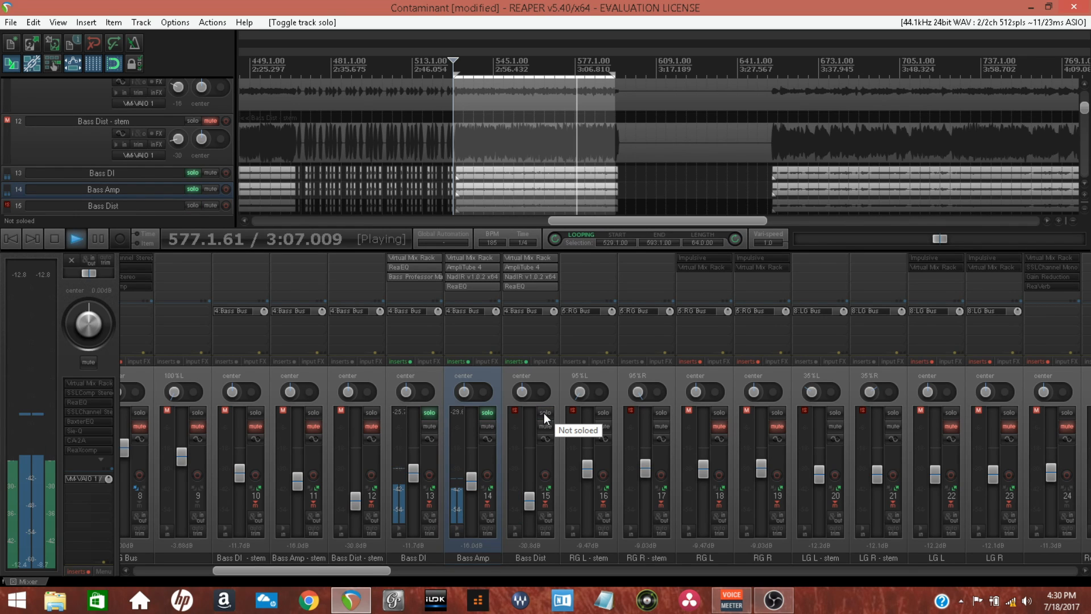
pyautogui.click(543, 412)
pyautogui.press('space')
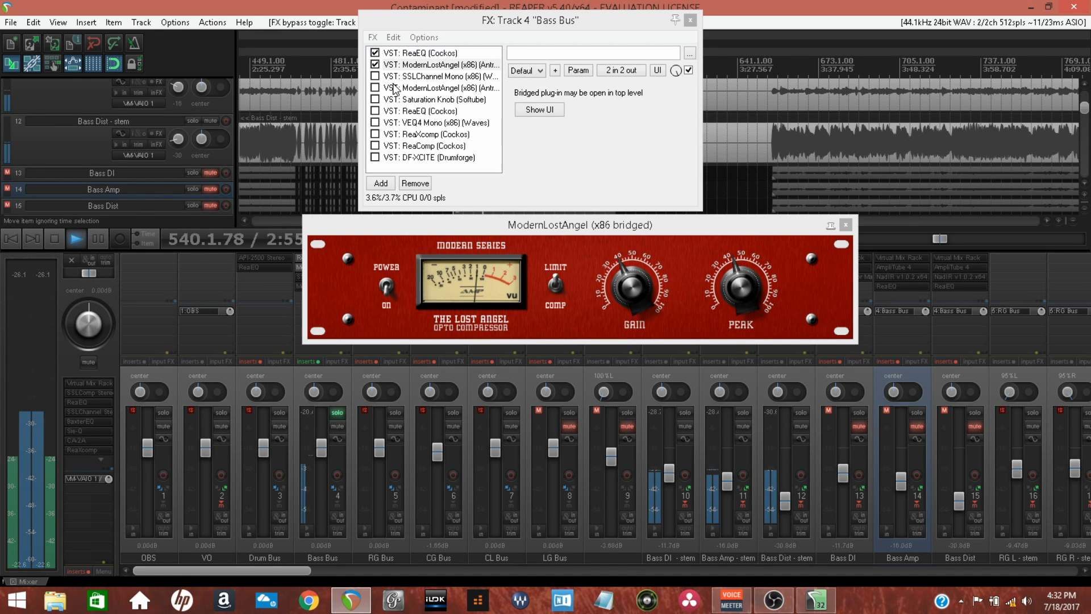
# - Stop playback, enable SSLChannel Mono in the Bass Bus effects chain, and examine its filter, EQ and dynamics settings
pyautogui.press('space')
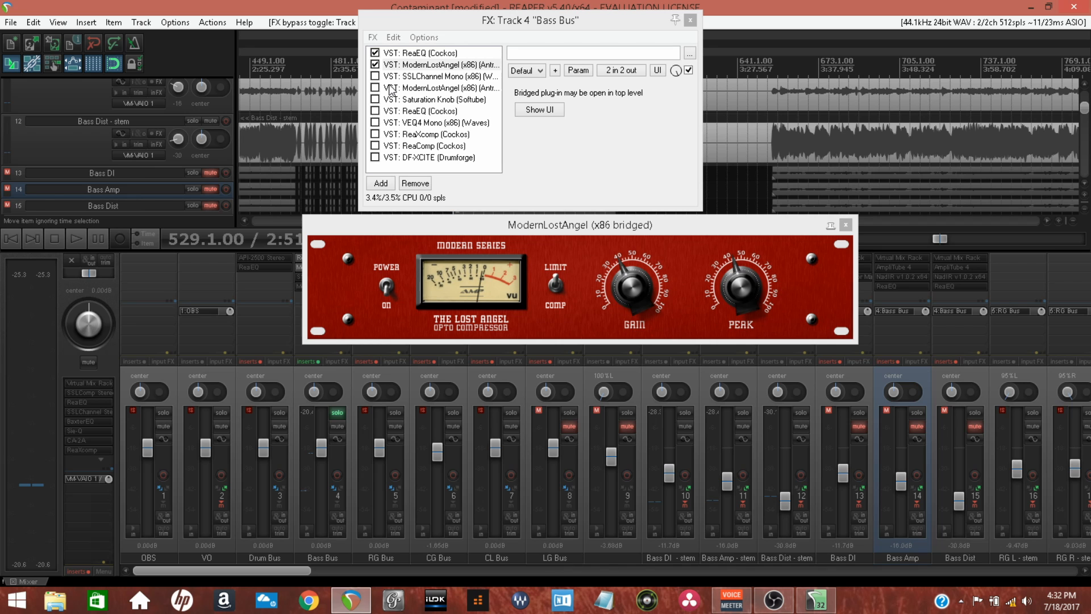
pyautogui.click(374, 76)
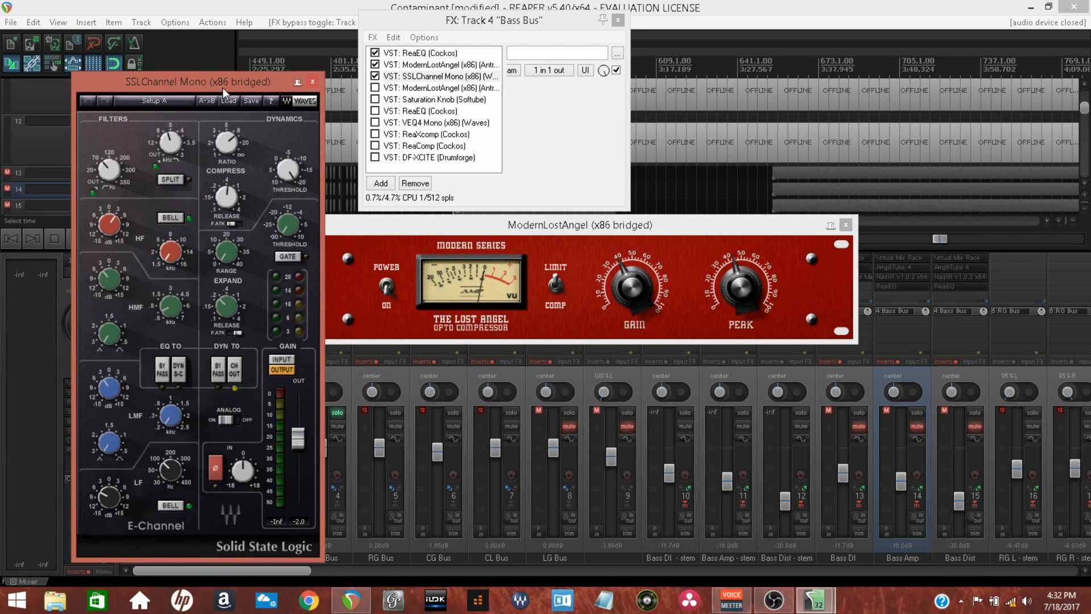
pyautogui.moveTo(222, 87); pyautogui.dragTo(363, 81)
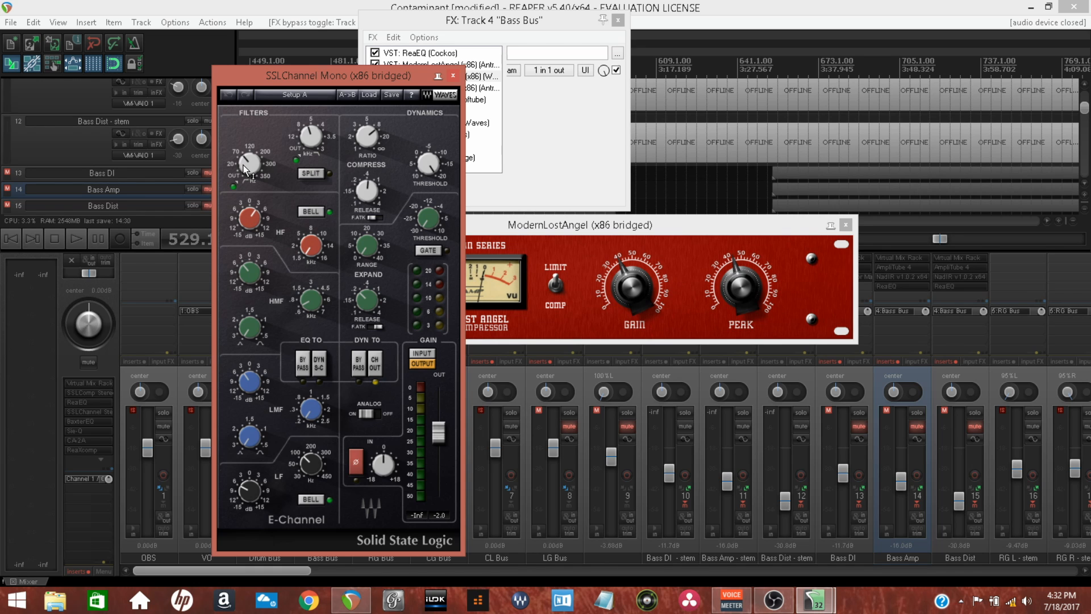
pyautogui.click(375, 326)
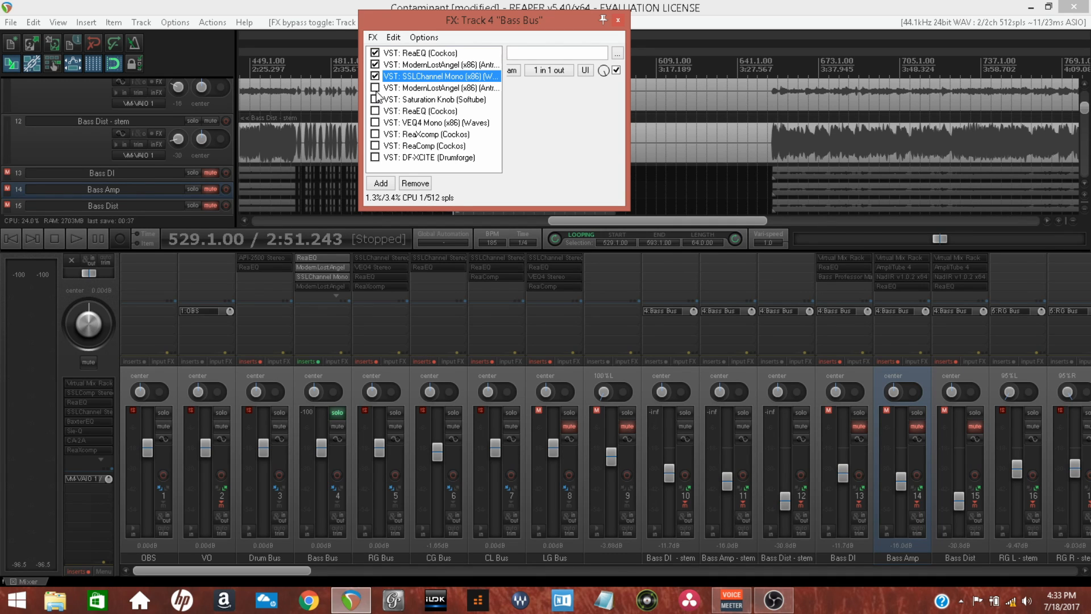
# - Enable the second ModernLostAngel compressor on Bass Bus, play the looped section with it, and stop playback
pyautogui.click(375, 88)
pyautogui.press('space')
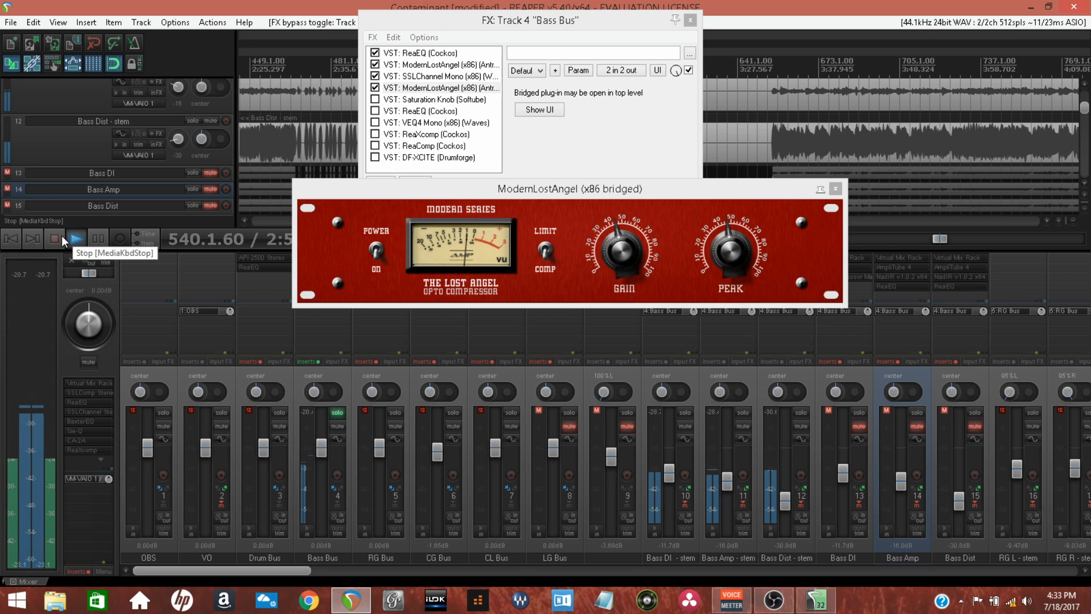
pyautogui.click(61, 236)
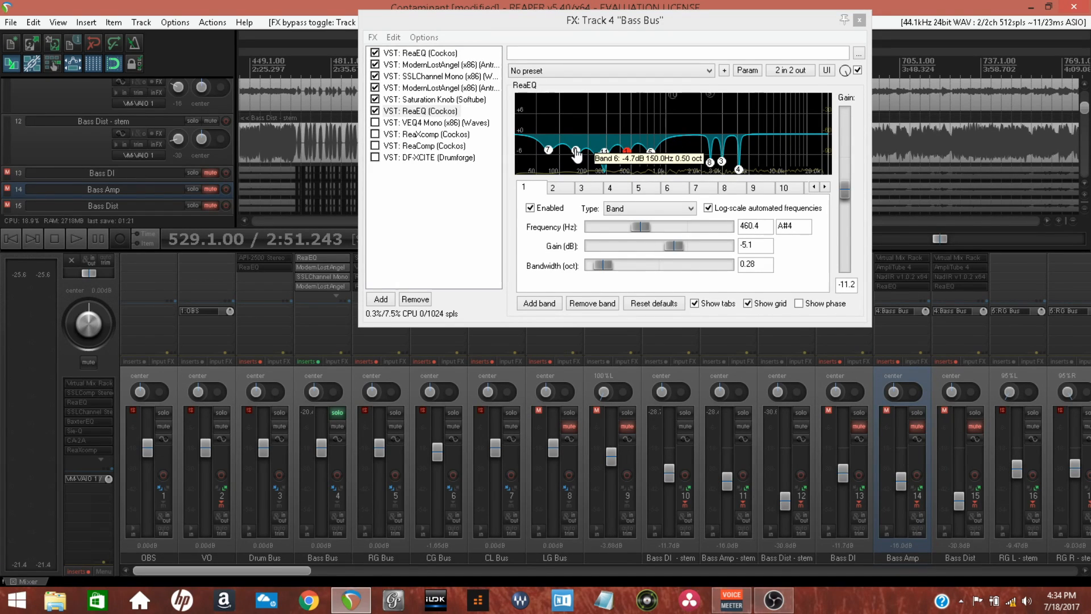
# - Review the bands of the ReaEQ that follows Saturation Knob on Bass Bus, including bands 11 and 1
pyautogui.click(587, 174)
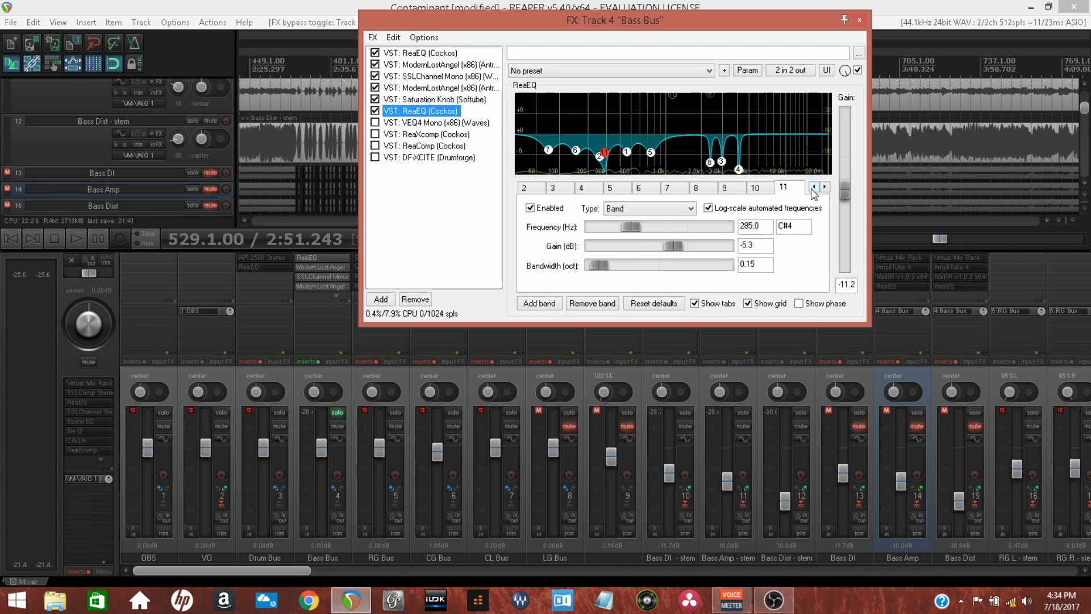
pyautogui.click(813, 189)
pyautogui.click(530, 188)
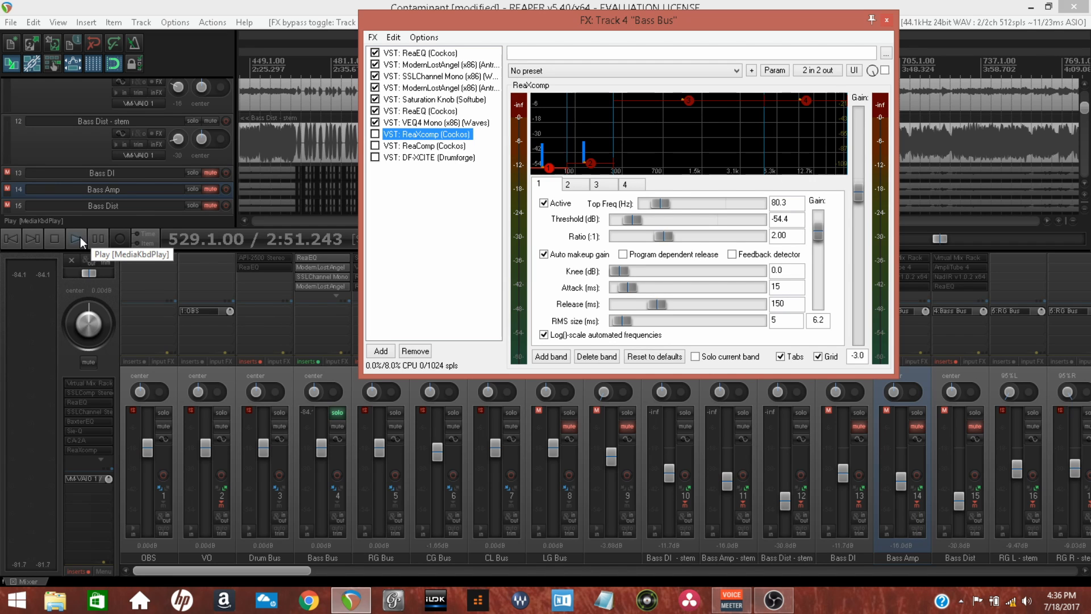
# - Enable ReaXcomp and ReaComp in the Bass Bus effects chain and audition the looped section
pyautogui.click(375, 134)
pyautogui.click(375, 145)
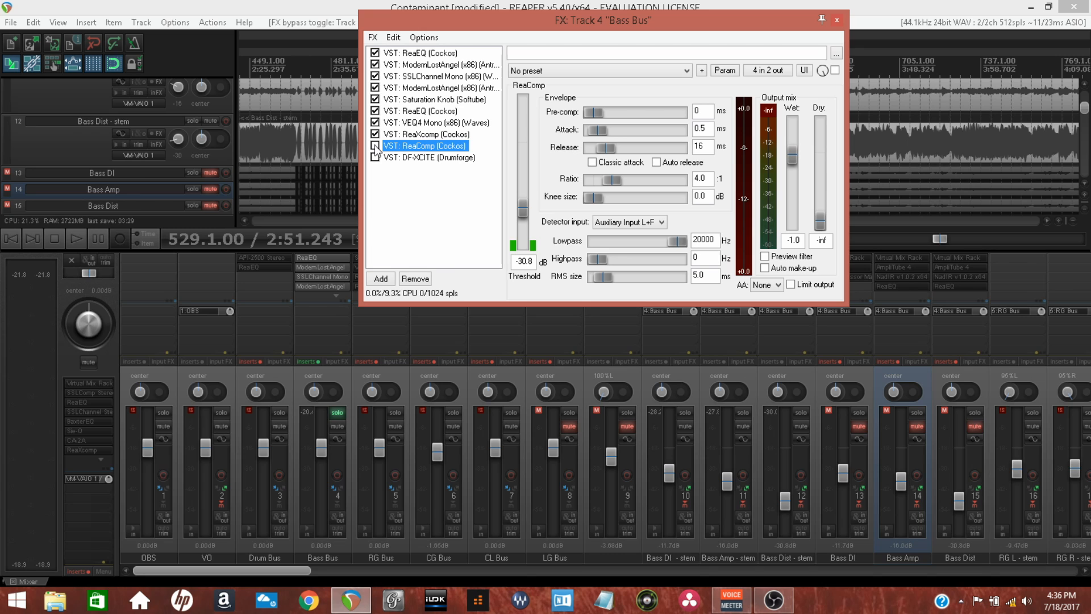
pyautogui.click(375, 146)
pyautogui.press('space')
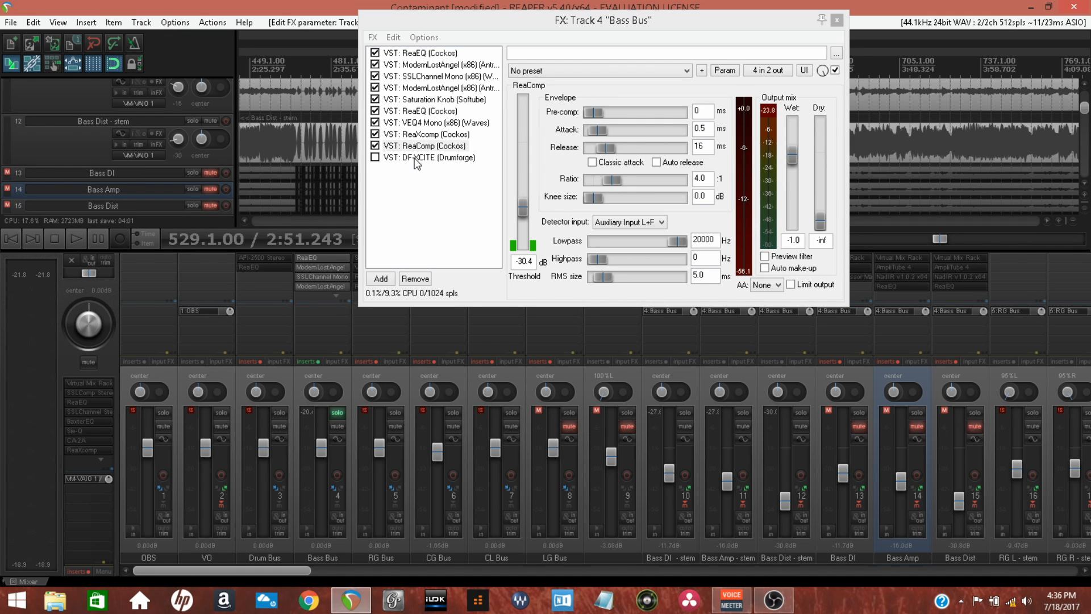
# - Open DF-XCITE in the Bass Bus effects chain and play the looped section with it bypassed
pyautogui.click(415, 158)
pyautogui.press('space')
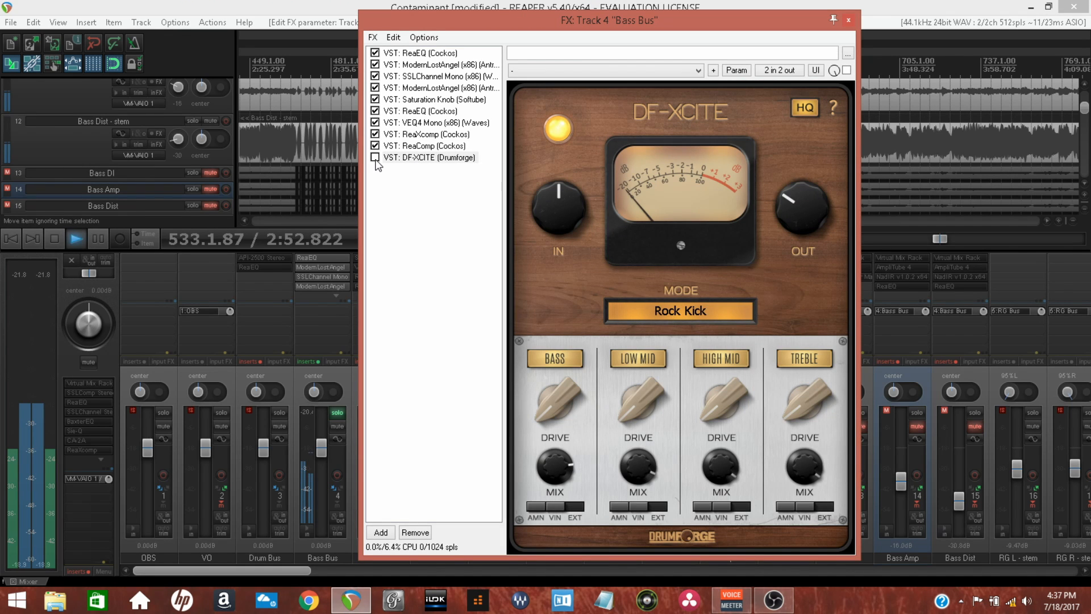